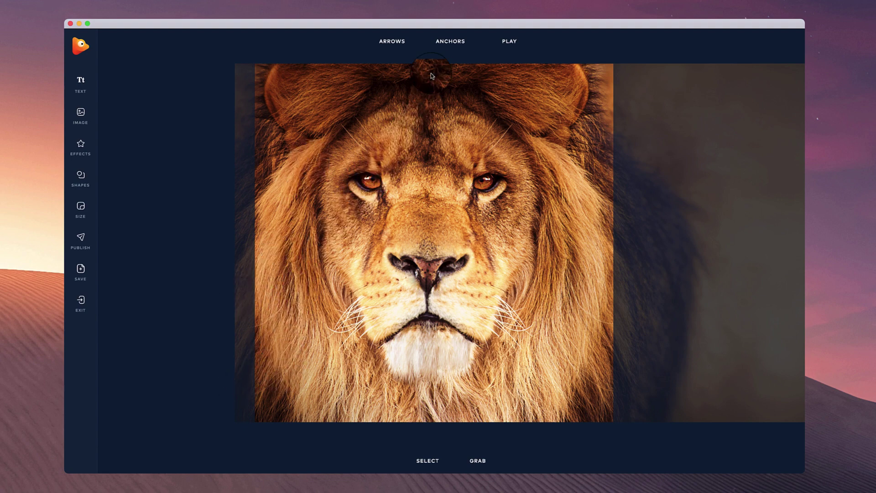
Step: Switch the anchor tool to the Path anchor type
{"action": "left_click", "coordinate": [442, 43]}
{"action": "left_click", "coordinate": [451, 77]}
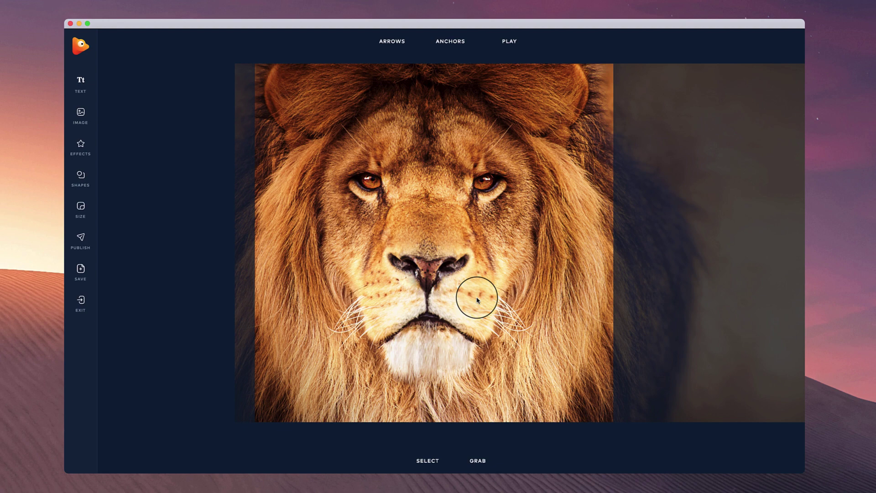
{"action": "left_click", "coordinate": [465, 52]}
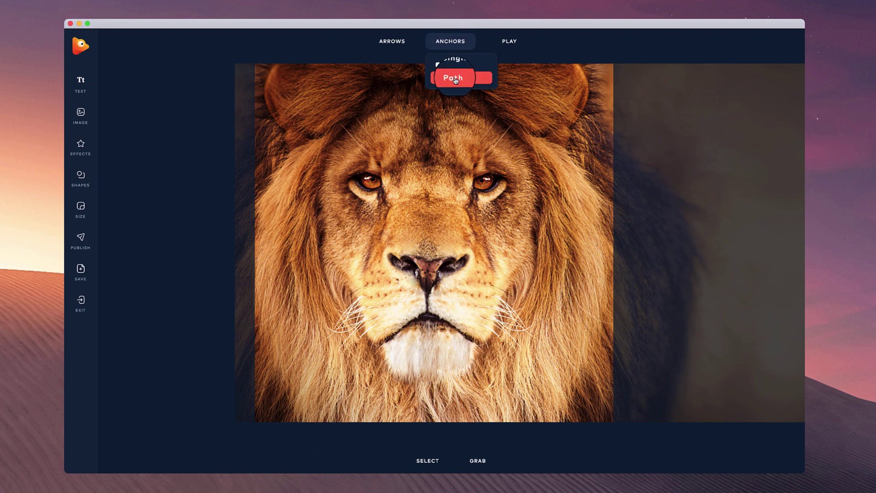
{"action": "left_click", "coordinate": [455, 78]}
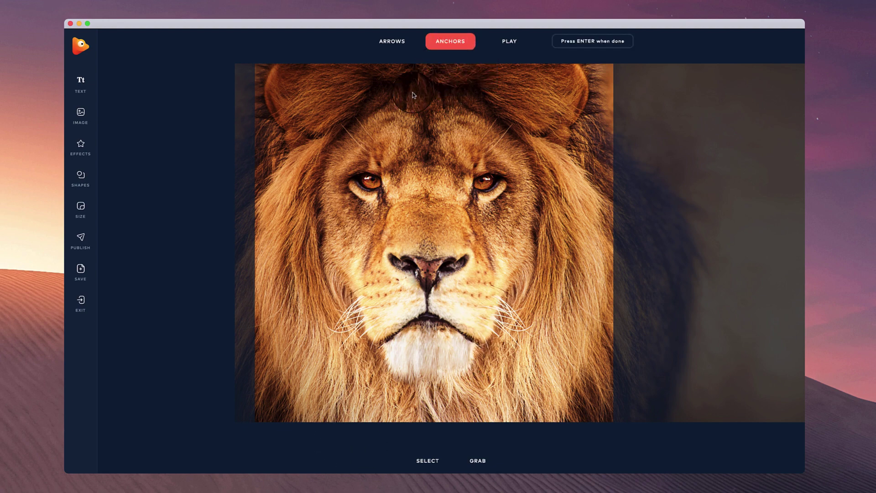
Step: Place anchor points down the left edge of the lion's face and along the chin
{"action": "left_click", "coordinate": [328, 148]}
{"action": "left_click", "coordinate": [320, 189]}
{"action": "left_click", "coordinate": [324, 211]}
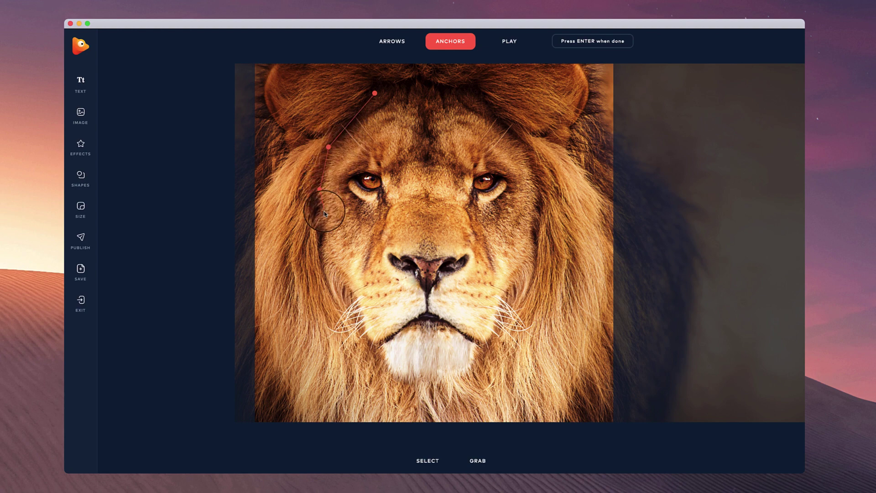
{"action": "left_click", "coordinate": [326, 244]}
{"action": "left_click", "coordinate": [355, 282]}
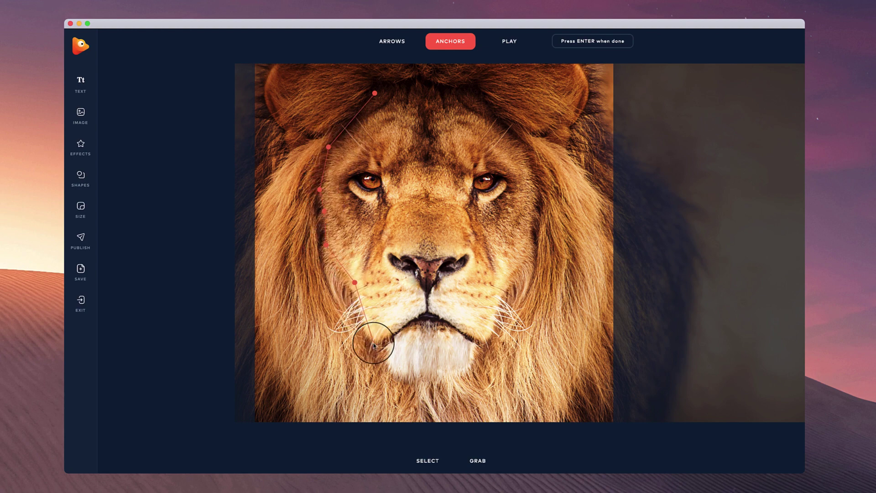
{"action": "left_click", "coordinate": [373, 342]}
{"action": "left_click", "coordinate": [428, 317]}
{"action": "left_click", "coordinate": [481, 342]}
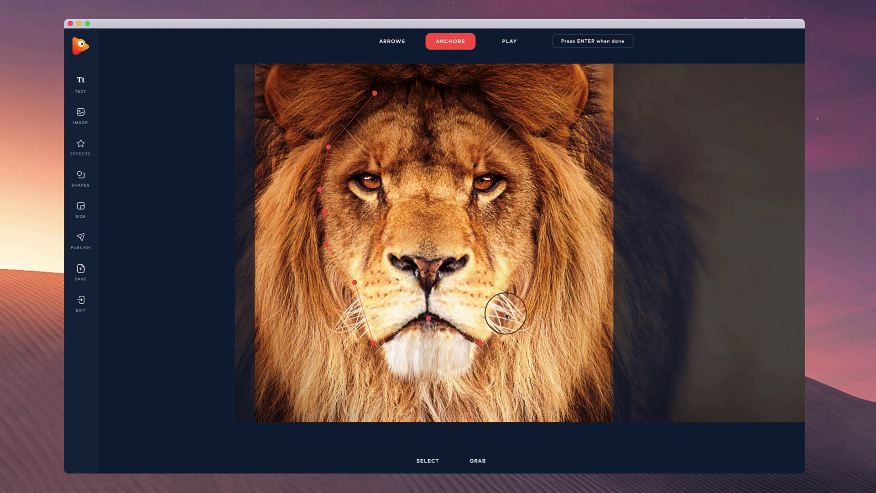
Step: Continue anchors up the right side of the face to the forehead and close the loop
{"action": "left_click", "coordinate": [507, 292]}
{"action": "left_click", "coordinate": [535, 249]}
{"action": "left_click", "coordinate": [532, 226]}
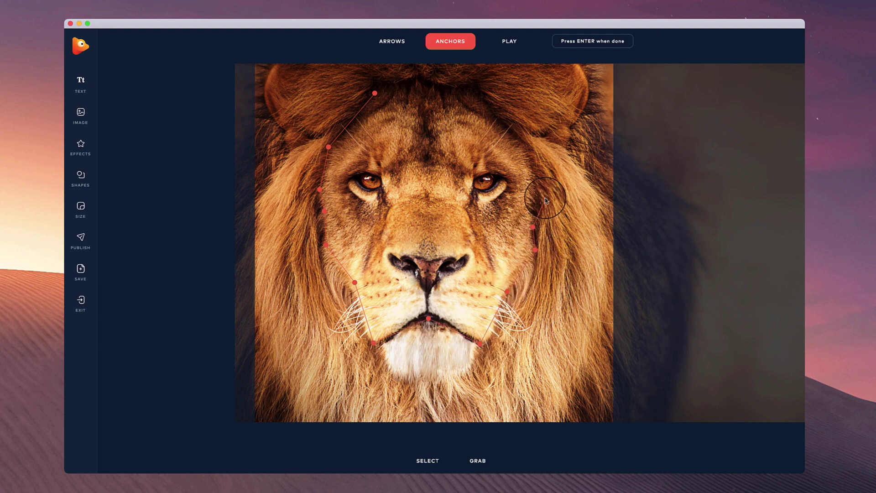
{"action": "left_click", "coordinate": [545, 197]}
{"action": "left_click", "coordinate": [531, 153]}
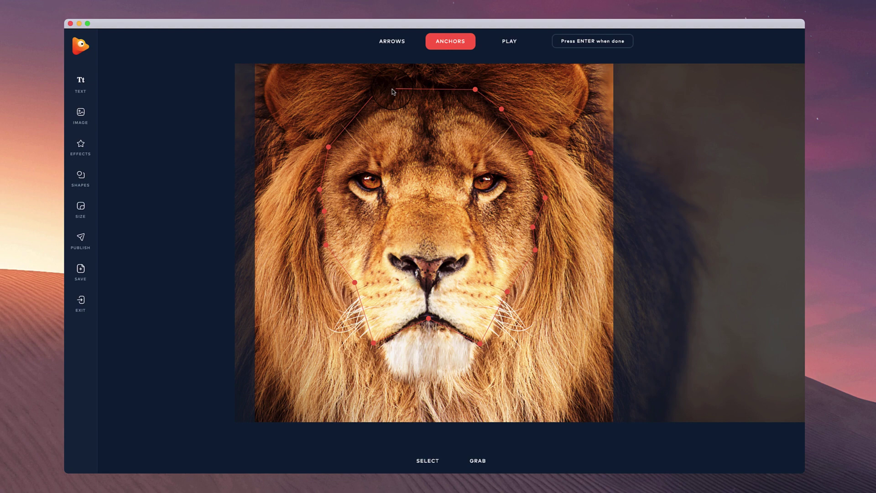
{"action": "left_click", "coordinate": [380, 92]}
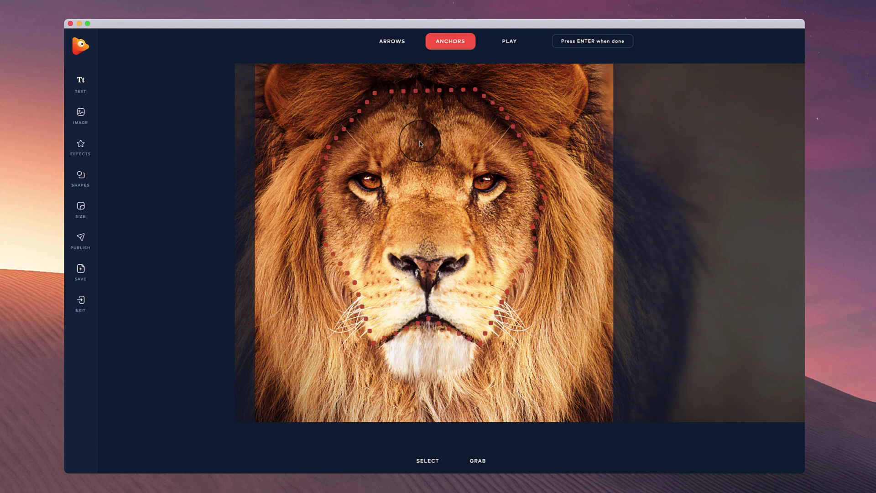
Step: Anchor the lion's left and right eyes with anchor points
{"action": "left_click", "coordinate": [350, 180]}
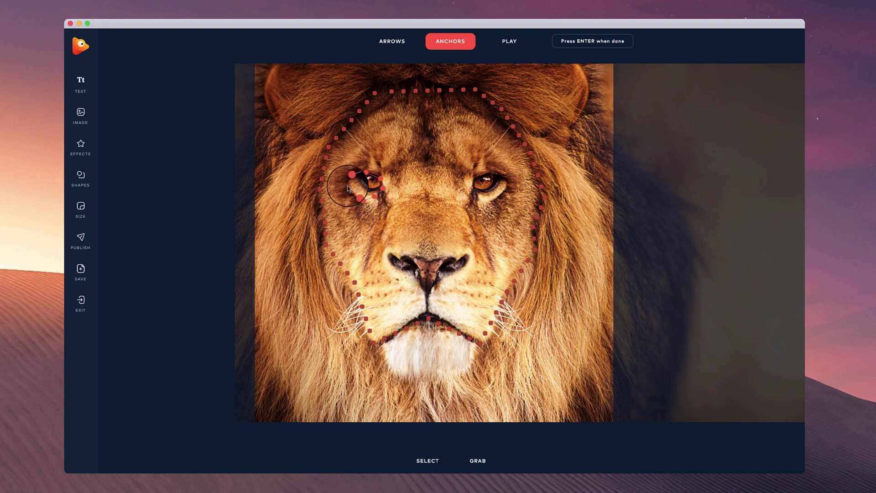
{"action": "left_click", "coordinate": [474, 179]}
{"action": "mouse_move", "coordinate": [478, 200]}
{"action": "left_mouse_down"}
{"action": "mouse_move", "coordinate": [510, 190]}
{"action": "mouse_move", "coordinate": [505, 177]}
{"action": "mouse_move", "coordinate": [486, 175]}
{"action": "left_mouse_up"}
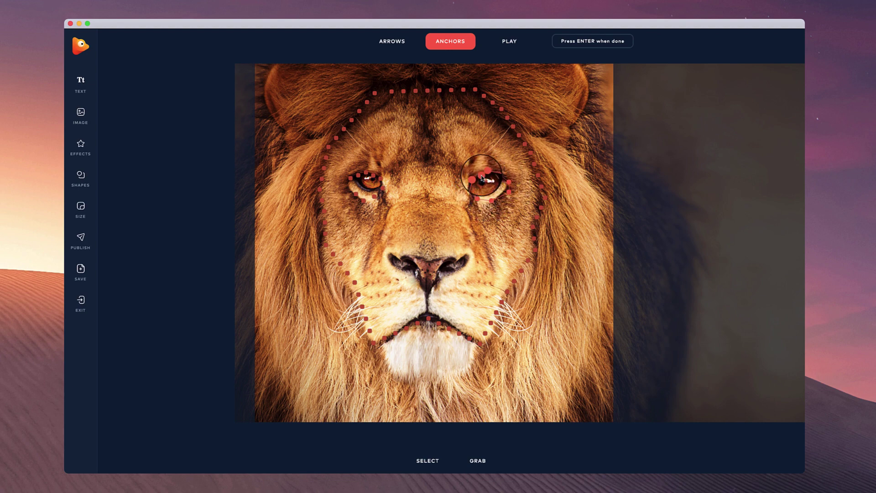
Step: Outline the nose with a closed anchor path from nostril to nostril and below
{"action": "left_click", "coordinate": [390, 254]}
{"action": "left_click", "coordinate": [470, 263]}
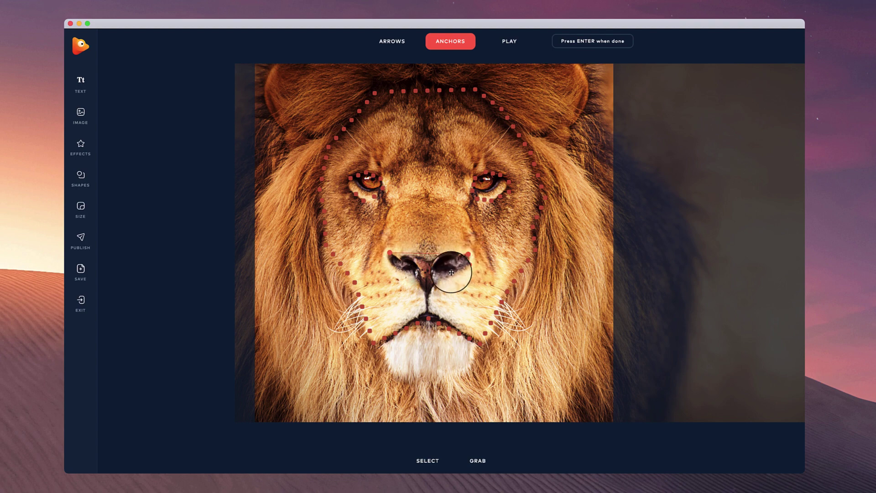
{"action": "left_click", "coordinate": [429, 312]}
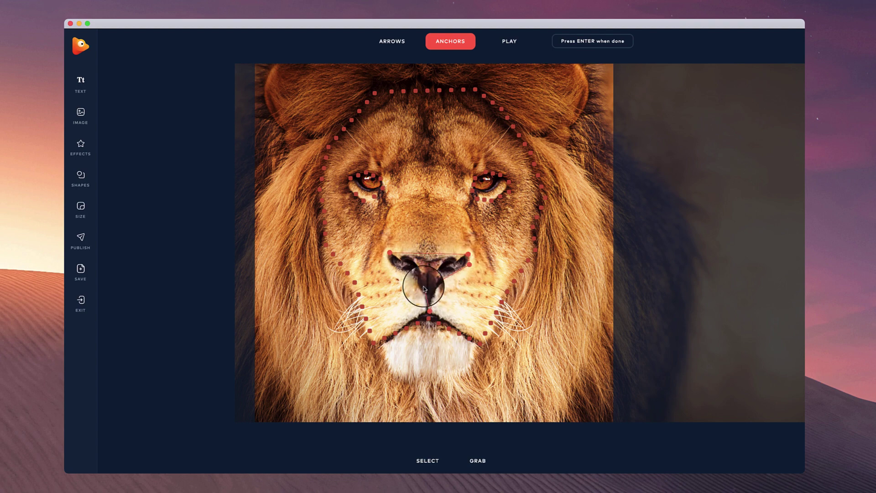
{"action": "left_click", "coordinate": [388, 256]}
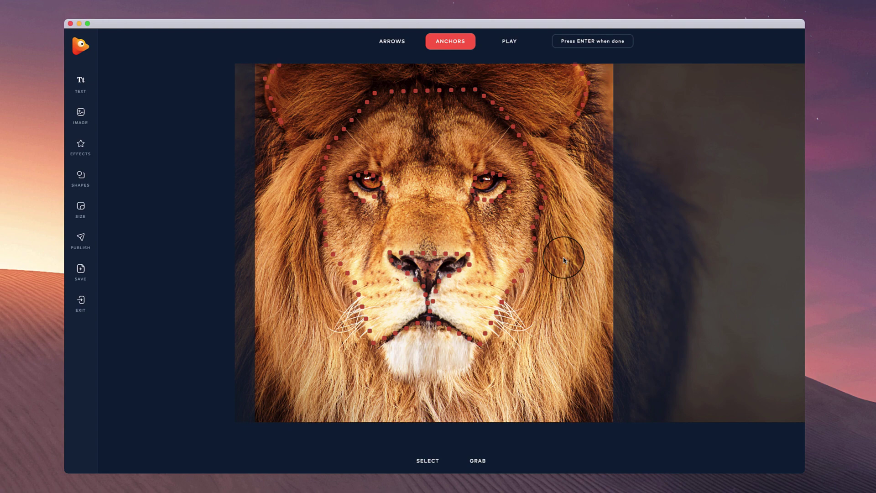
Step: Switch to arrow paths and draw downward motion arrows along the left mane
{"action": "left_click", "coordinate": [402, 43]}
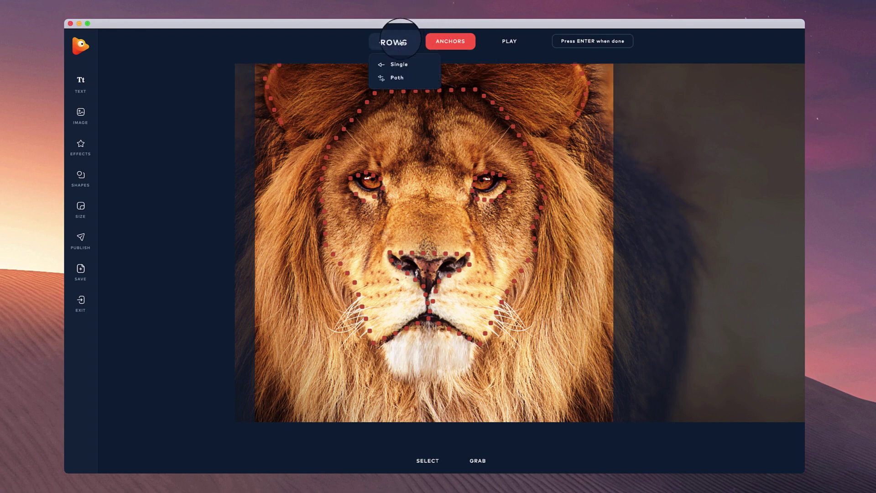
{"action": "left_click", "coordinate": [405, 80]}
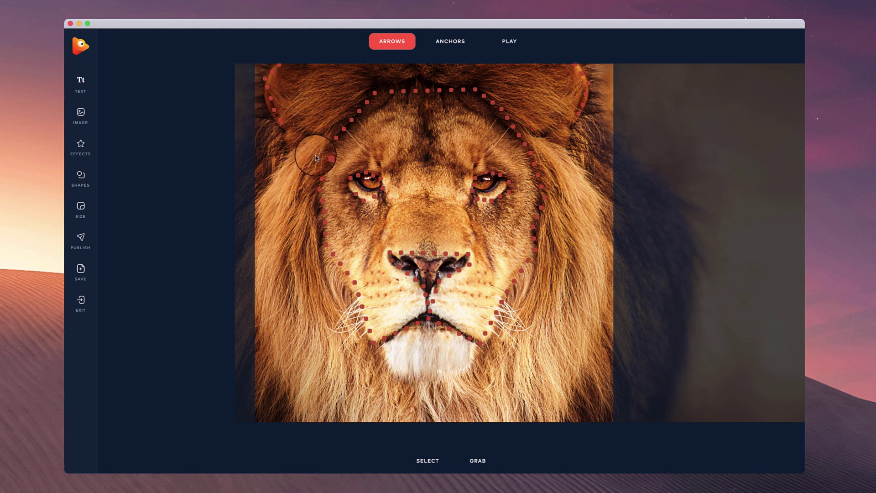
{"action": "mouse_move", "coordinate": [316, 158]}
{"action": "left_mouse_down"}
{"action": "mouse_move", "coordinate": [263, 244]}
{"action": "mouse_move", "coordinate": [268, 372]}
{"action": "left_mouse_up"}
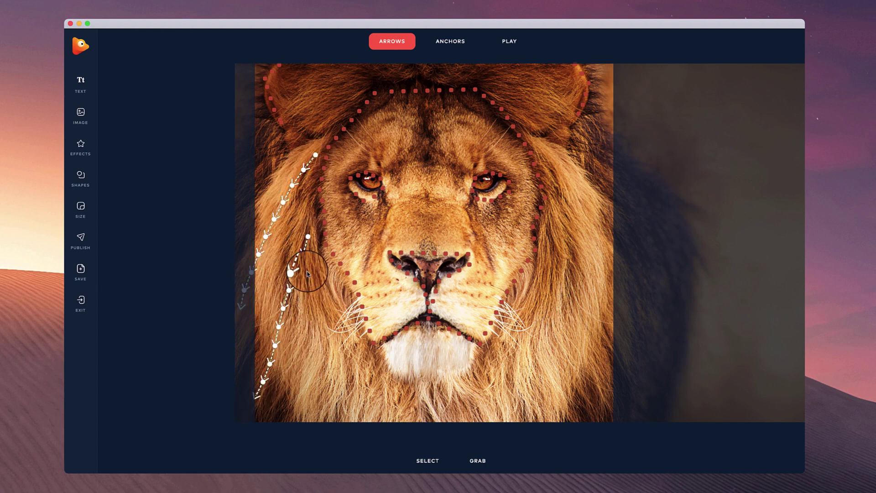
{"action": "left_click_drag", "start_coordinate": [314, 277], "coordinate": [312, 422]}
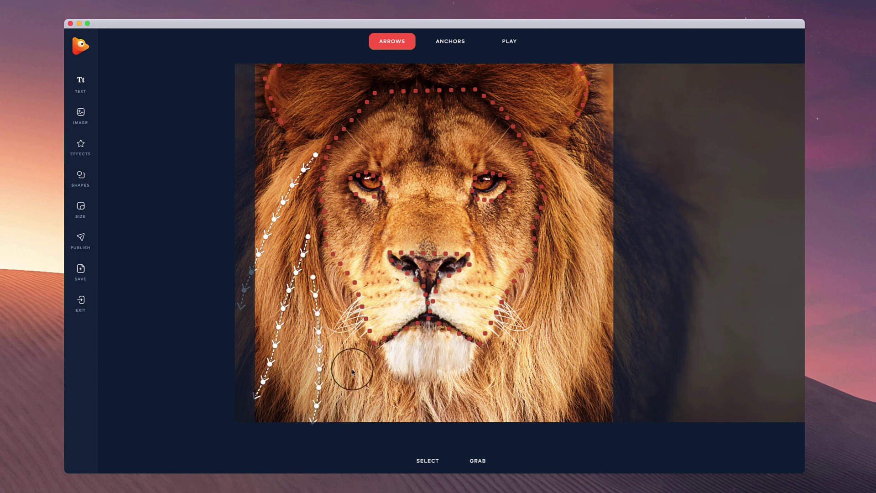
{"action": "left_click_drag", "start_coordinate": [348, 345], "coordinate": [357, 422]}
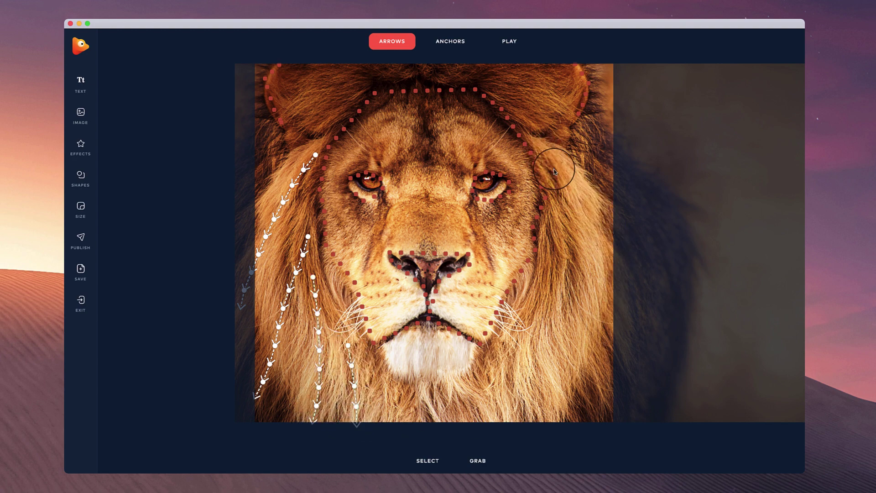
Step: Draw downward motion arrows along the right mane and the chin fur
{"action": "mouse_move", "coordinate": [546, 149]}
{"action": "left_mouse_down"}
{"action": "mouse_move", "coordinate": [590, 231]}
{"action": "mouse_move", "coordinate": [573, 379]}
{"action": "left_mouse_up"}
{"action": "left_click_drag", "start_coordinate": [539, 278], "coordinate": [546, 327]}
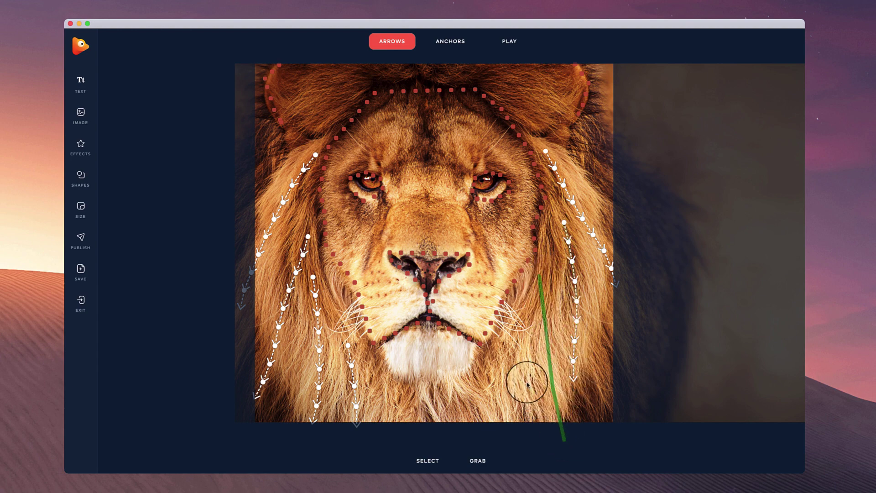
{"action": "left_click_drag", "start_coordinate": [502, 346], "coordinate": [514, 424]}
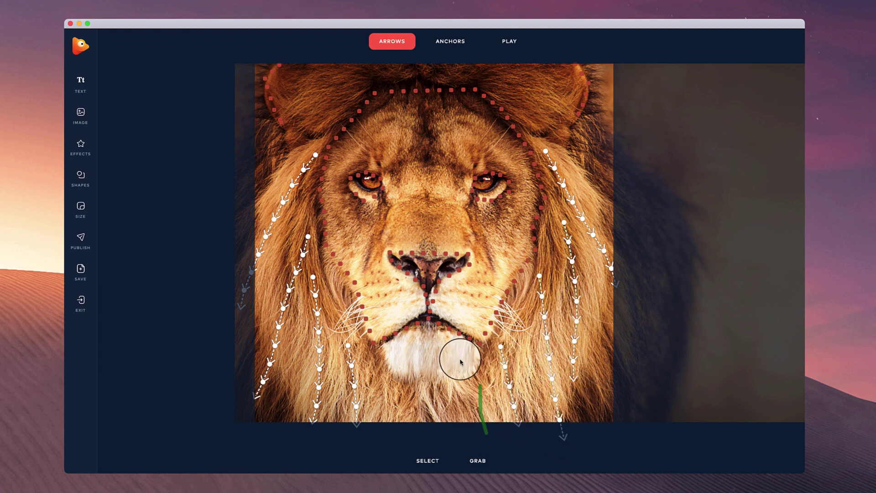
{"action": "mouse_move", "coordinate": [454, 344]}
{"action": "left_mouse_down"}
{"action": "mouse_move", "coordinate": [457, 370]}
{"action": "mouse_move", "coordinate": [440, 373]}
{"action": "left_mouse_up"}
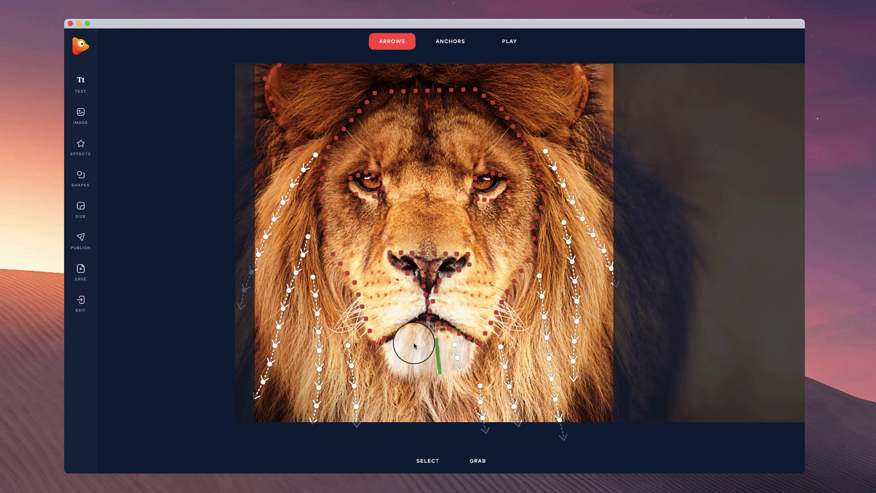
{"action": "mouse_move", "coordinate": [414, 343]}
{"action": "left_mouse_down"}
{"action": "mouse_move", "coordinate": [407, 366]}
{"action": "mouse_move", "coordinate": [422, 374]}
{"action": "left_mouse_up"}
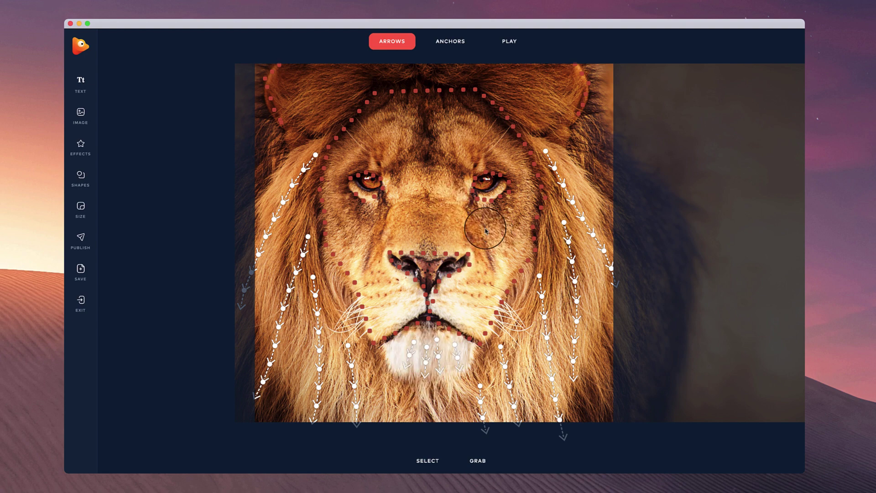
Step: Add arrow paths on the right cheek, near the eyes and up the forehead
{"action": "left_click_drag", "start_coordinate": [489, 214], "coordinate": [519, 236]}
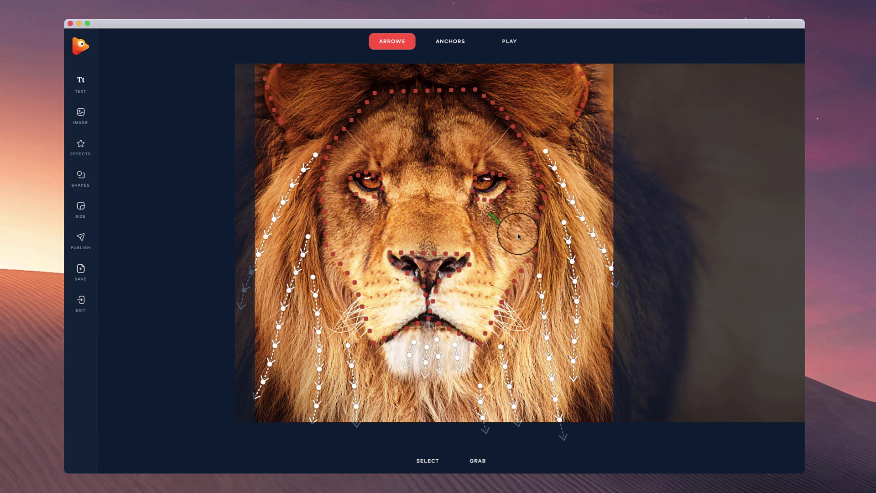
{"action": "left_click_drag", "start_coordinate": [512, 203], "coordinate": [523, 207]}
{"action": "mouse_move", "coordinate": [519, 177]}
{"action": "left_mouse_down"}
{"action": "mouse_move", "coordinate": [529, 179]}
{"action": "mouse_move", "coordinate": [521, 153]}
{"action": "left_mouse_up"}
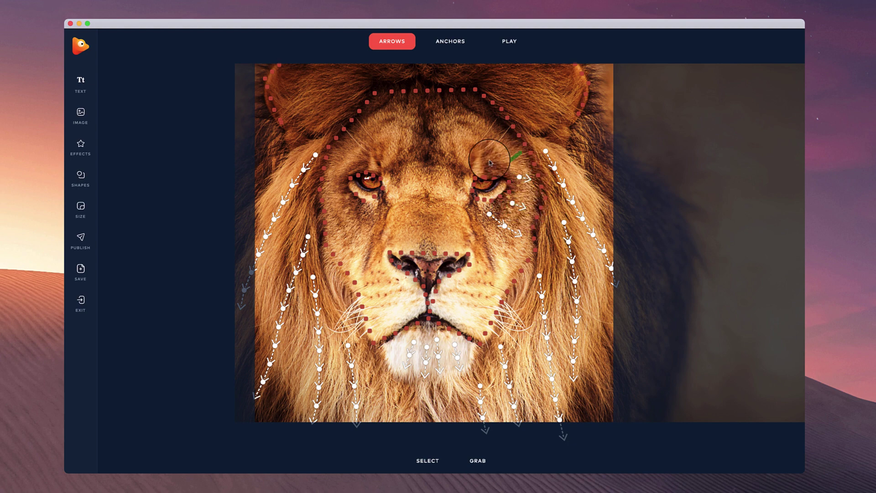
{"action": "left_click_drag", "start_coordinate": [464, 158], "coordinate": [460, 113]}
{"action": "left_click_drag", "start_coordinate": [404, 150], "coordinate": [383, 120]}
{"action": "left_click_drag", "start_coordinate": [353, 160], "coordinate": [339, 148]}
Step: Add arrow paths across the forehead, nose bridge, between the eyes and both sides of the muzzle
{"action": "left_click_drag", "start_coordinate": [360, 195], "coordinate": [346, 240]}
{"action": "left_click_drag", "start_coordinate": [407, 205], "coordinate": [401, 240]}
{"action": "left_click_drag", "start_coordinate": [448, 205], "coordinate": [450, 240]}
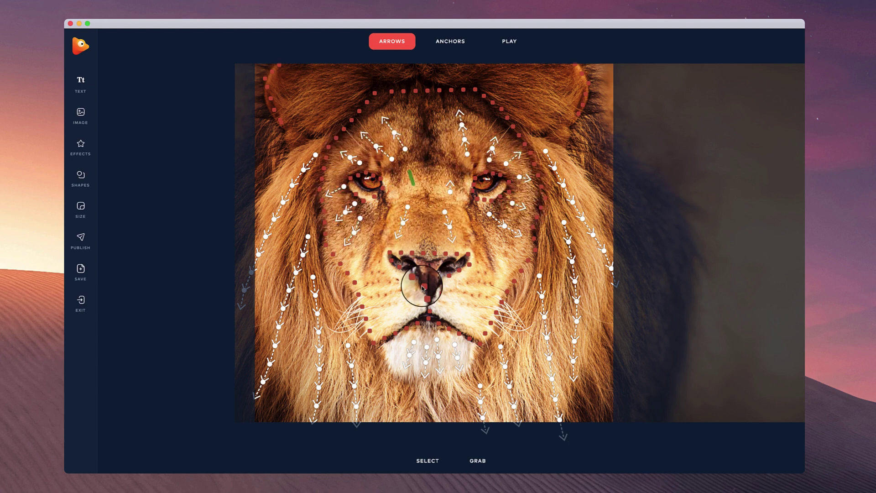
{"action": "left_click_drag", "start_coordinate": [394, 290], "coordinate": [371, 290]}
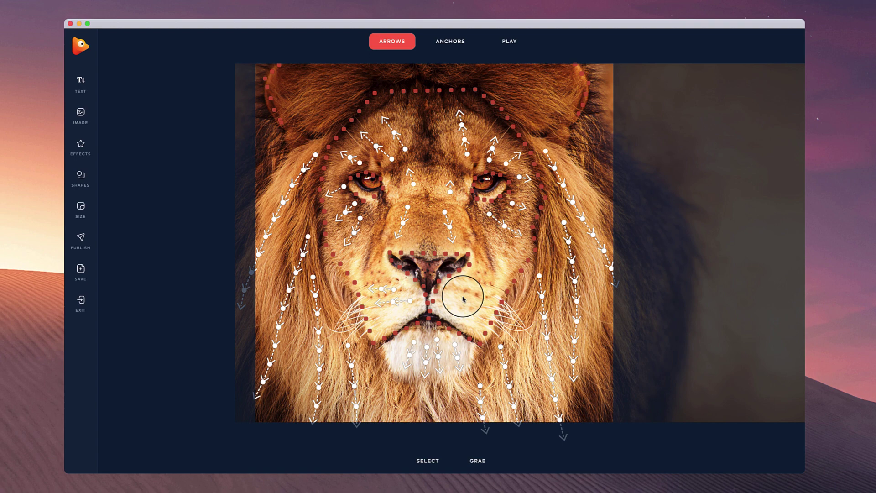
{"action": "mouse_move", "coordinate": [480, 295]}
{"action": "left_mouse_down"}
{"action": "mouse_move", "coordinate": [487, 294]}
{"action": "mouse_move", "coordinate": [487, 312]}
{"action": "left_mouse_up"}
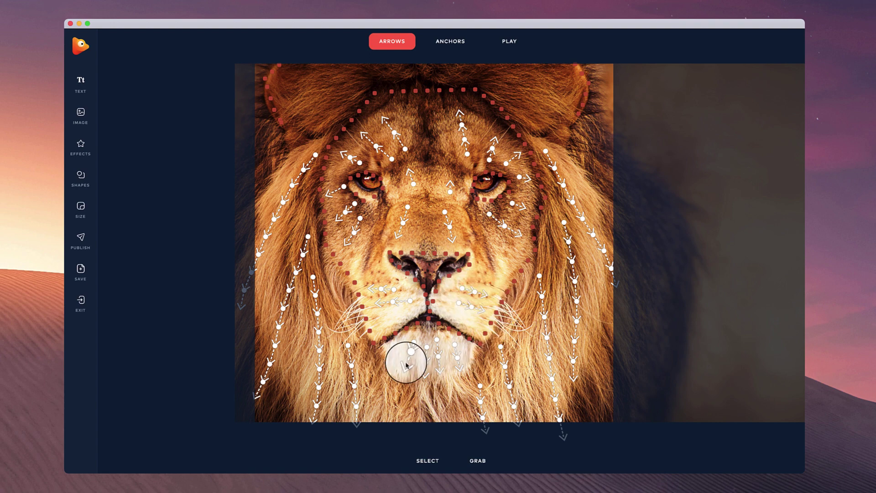
{"action": "left_click", "coordinate": [509, 42]}
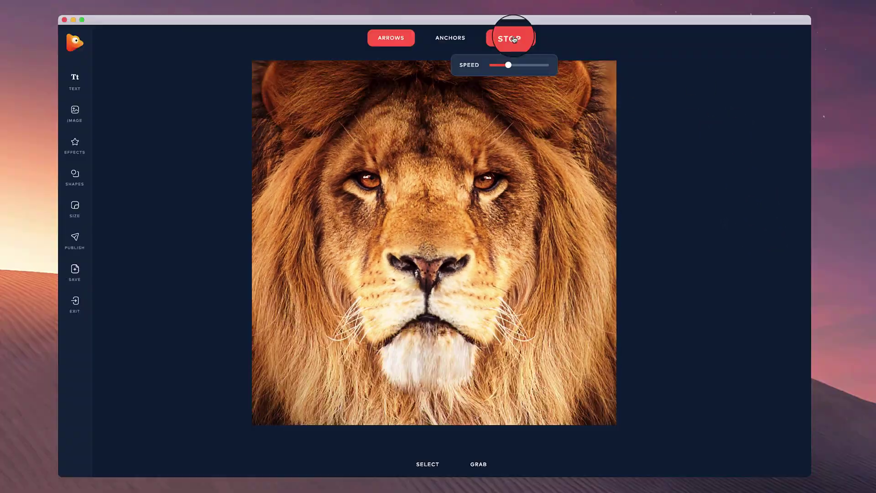
Step: Stop the preview and draw two outward arrow paths over each ear
{"action": "left_click", "coordinate": [514, 39]}
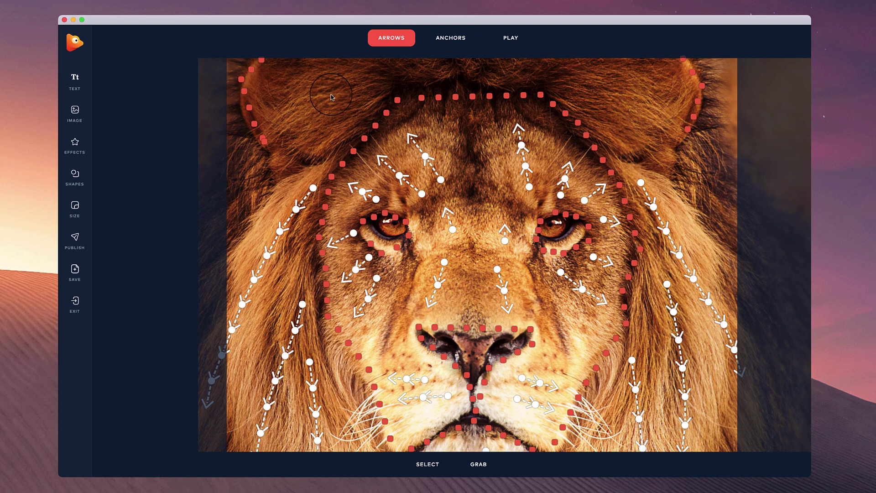
{"action": "left_click_drag", "start_coordinate": [321, 126], "coordinate": [287, 140]}
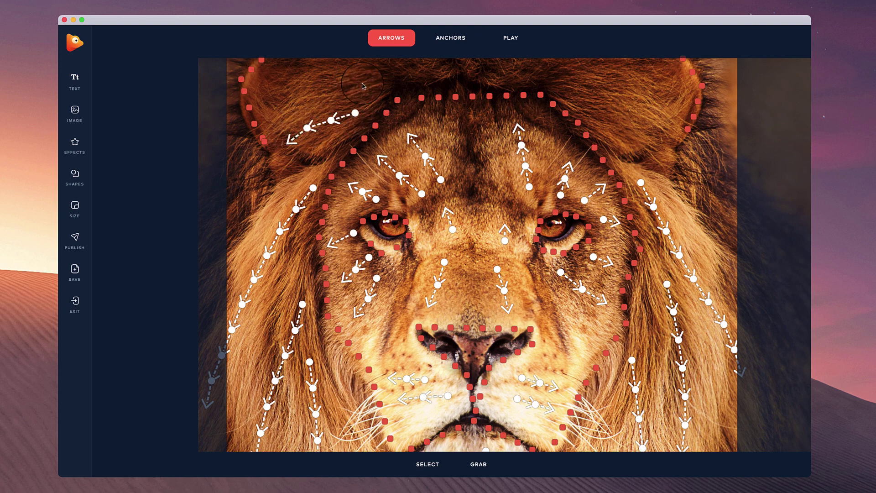
{"action": "left_click_drag", "start_coordinate": [363, 82], "coordinate": [284, 81]}
{"action": "left_click_drag", "start_coordinate": [582, 80], "coordinate": [657, 70]}
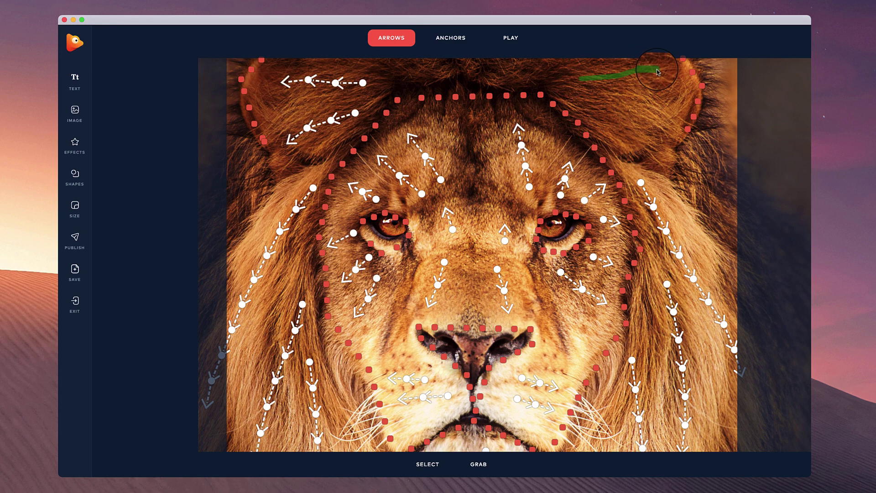
{"action": "left_click_drag", "start_coordinate": [606, 110], "coordinate": [664, 122]}
Step: Add three arrow paths along the outer right edge of the mane
{"action": "left_click_drag", "start_coordinate": [688, 186], "coordinate": [733, 215]}
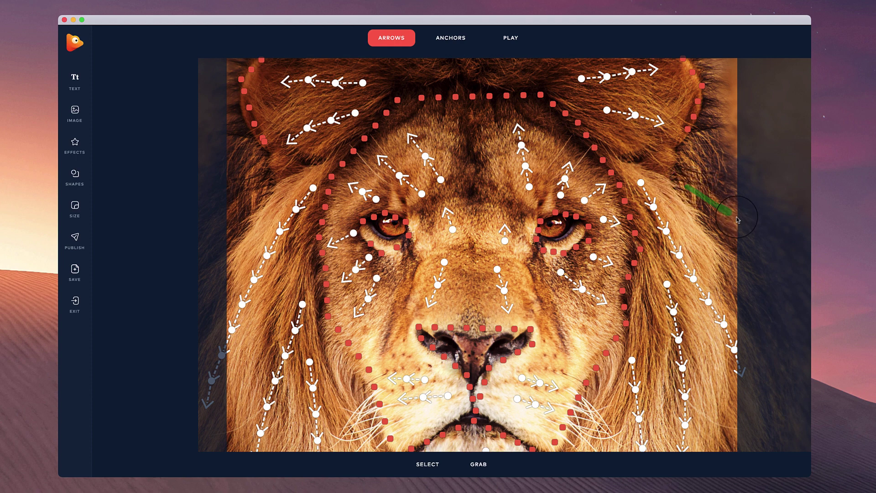
{"action": "left_click_drag", "start_coordinate": [707, 154], "coordinate": [736, 175]}
{"action": "left_click_drag", "start_coordinate": [669, 195], "coordinate": [705, 235]}
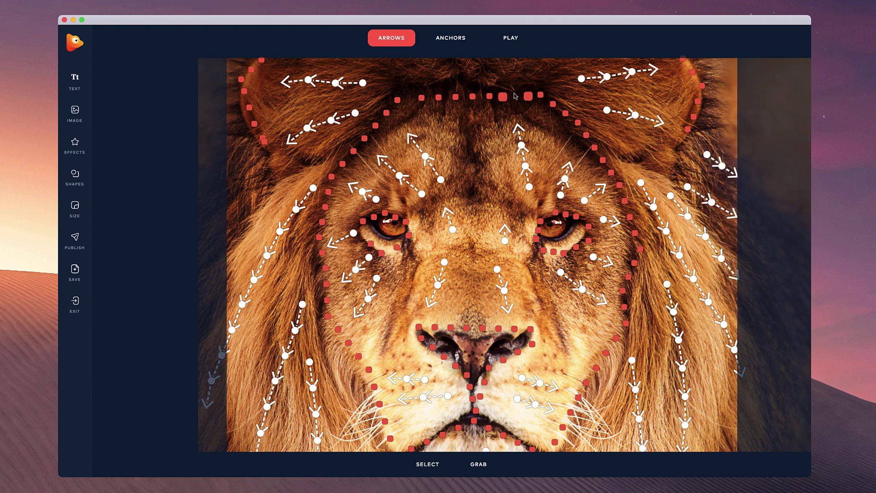
{"action": "scroll", "coordinate": [513, 74], "scroll_direction": "down", "scroll_amount": 3}
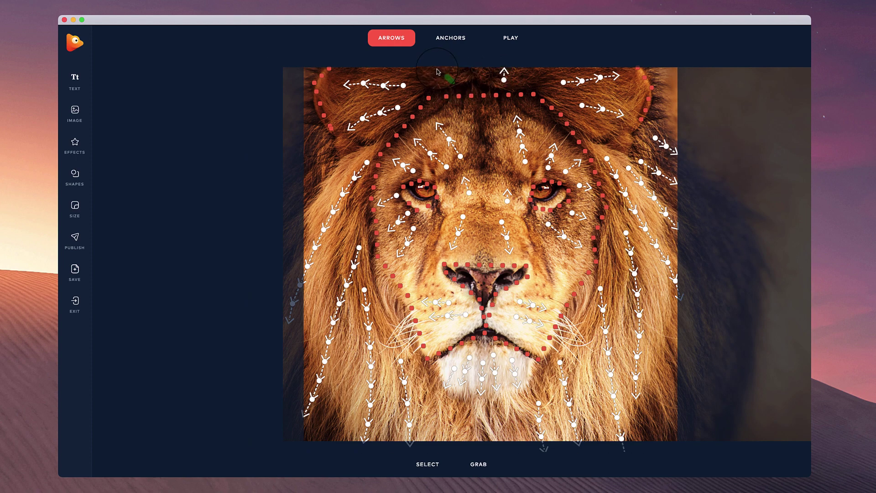
Step: Play the lion animation preview, then stop it to show the arrows and anchors again
{"action": "left_click", "coordinate": [514, 39]}
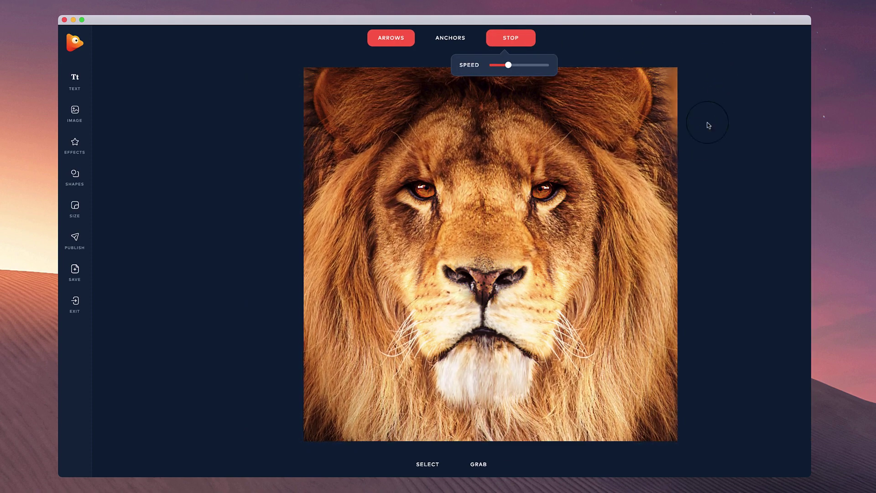
{"action": "left_click", "coordinate": [520, 36]}
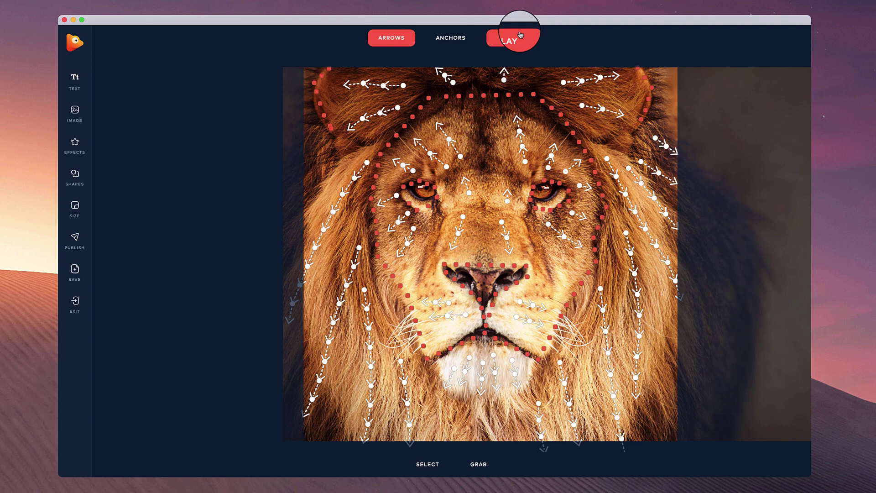